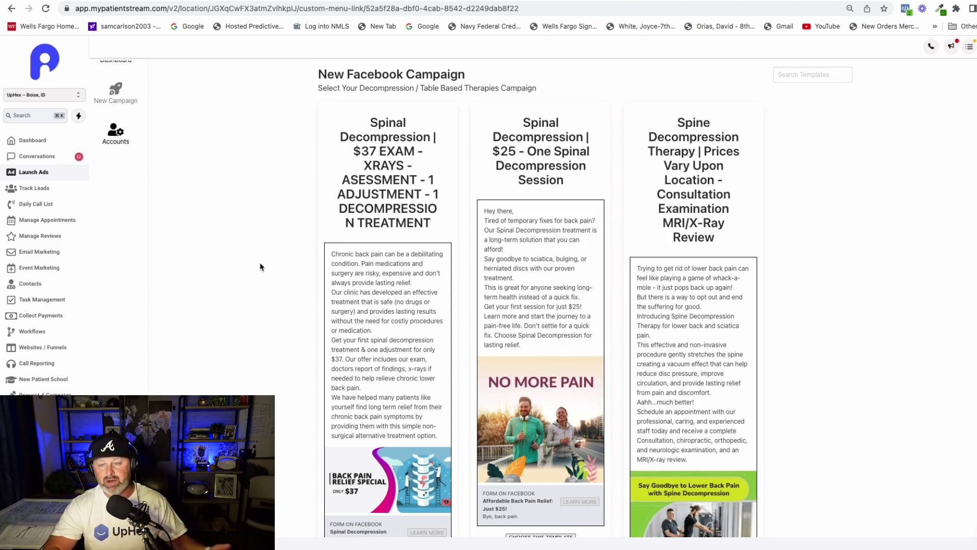
Scroll through the campaign form and enter 50.
{"action": "scroll", "coordinate": [260, 267], "scroll_direction": "up", "scroll_amount": 1}
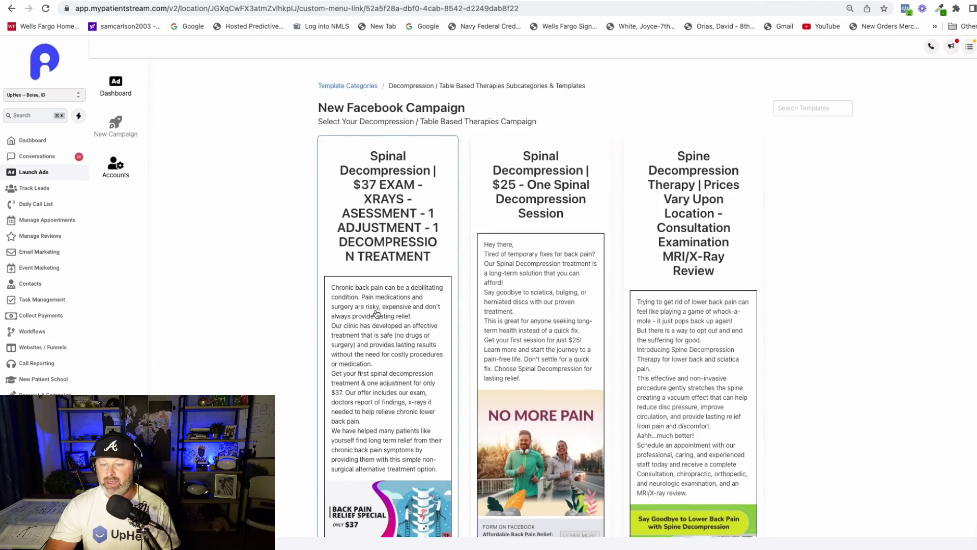
{"action": "scroll", "coordinate": [659, 481], "scroll_direction": "down", "scroll_amount": 5}
{"action": "scroll", "coordinate": [377, 314], "scroll_direction": "down", "scroll_amount": 4}
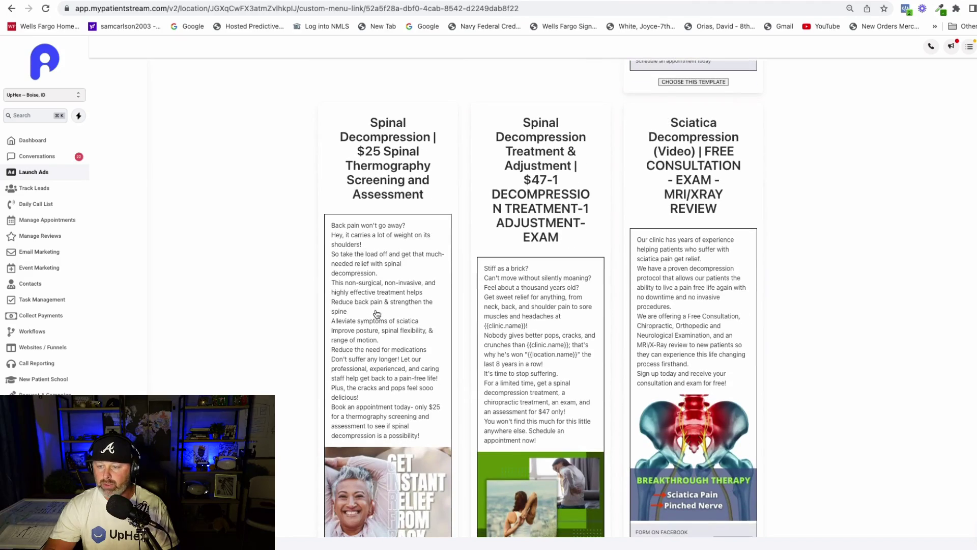
{"action": "scroll", "coordinate": [376, 314], "scroll_direction": "down", "scroll_amount": 2}
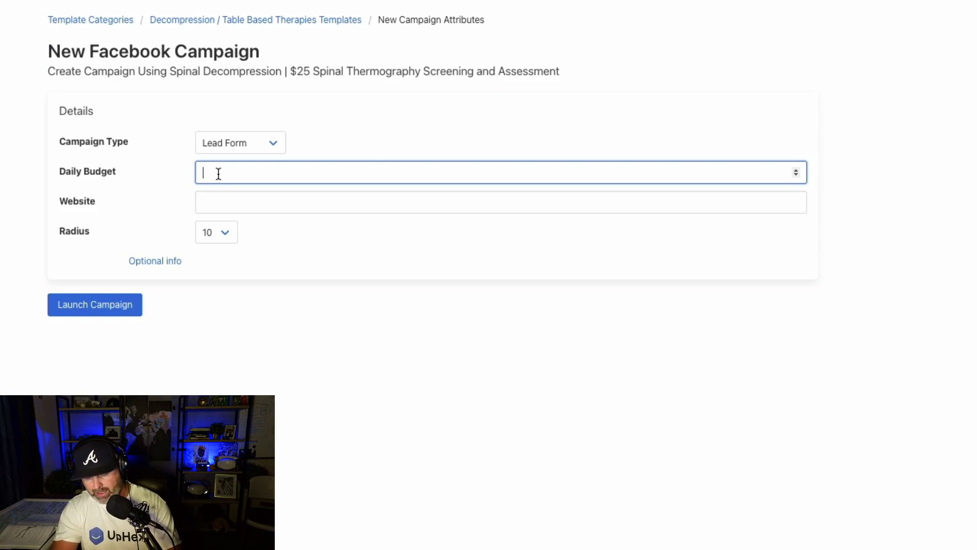
{"action": "type", "text": "50"}
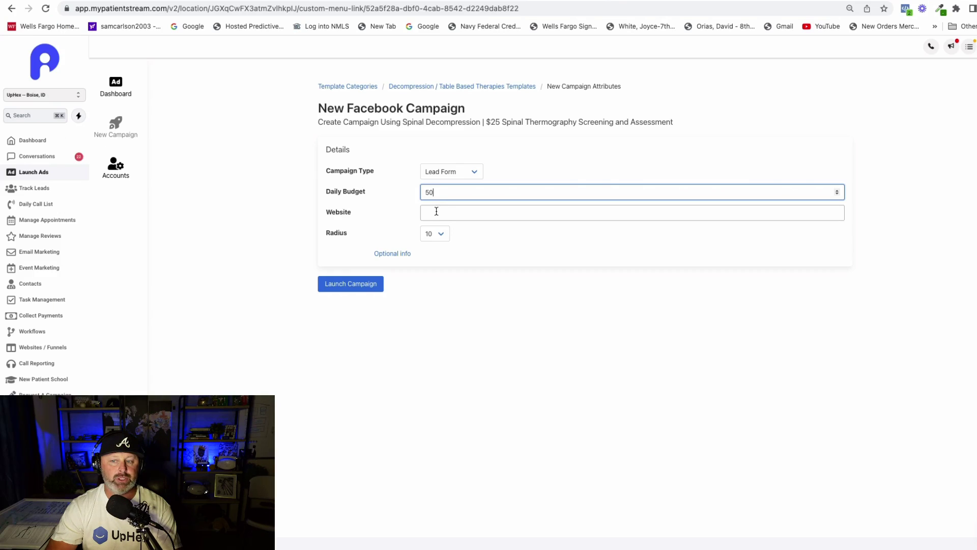
{"action": "left_click", "coordinate": [218, 203]}
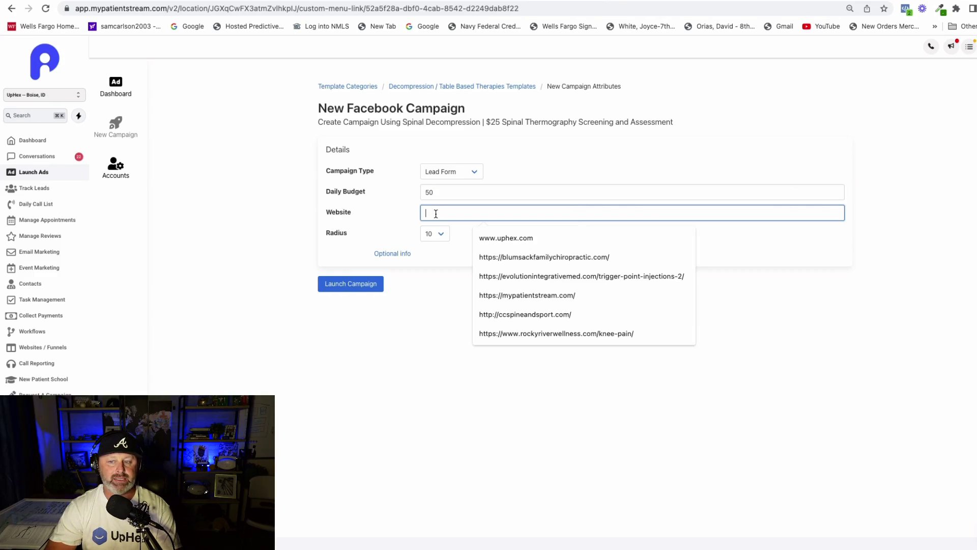
{"action": "left_click", "coordinate": [492, 238]}
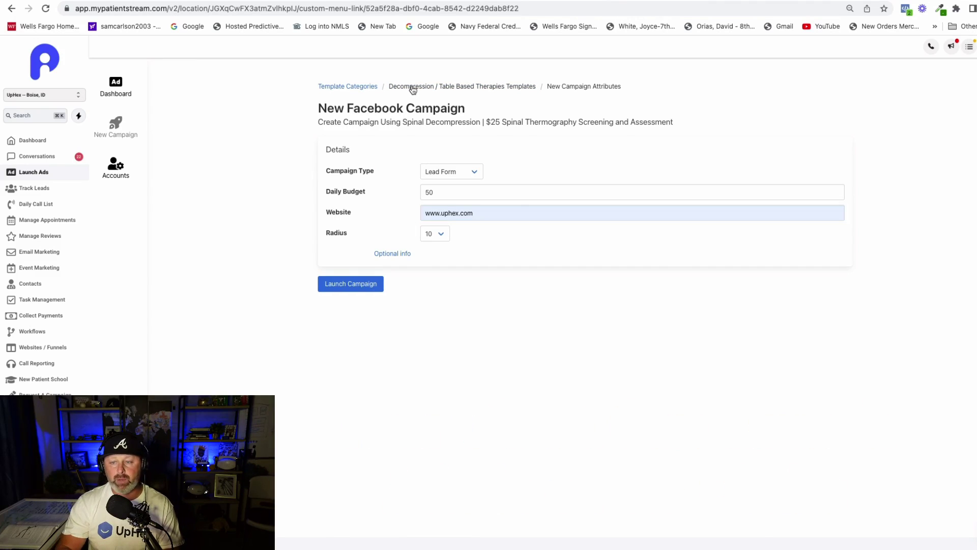
{"action": "left_click", "coordinate": [413, 89]}
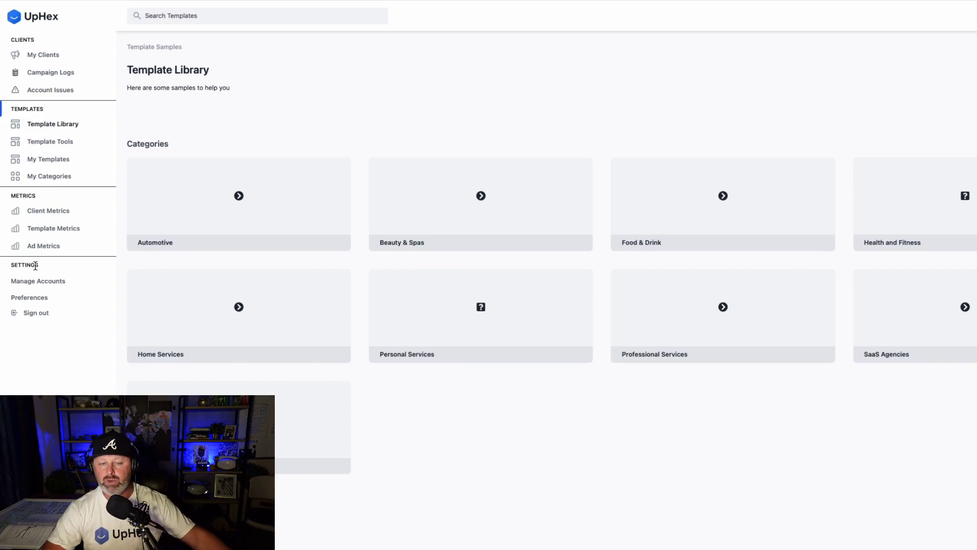
Open the My Clients section from the sidebar.
{"action": "left_click", "coordinate": [44, 55]}
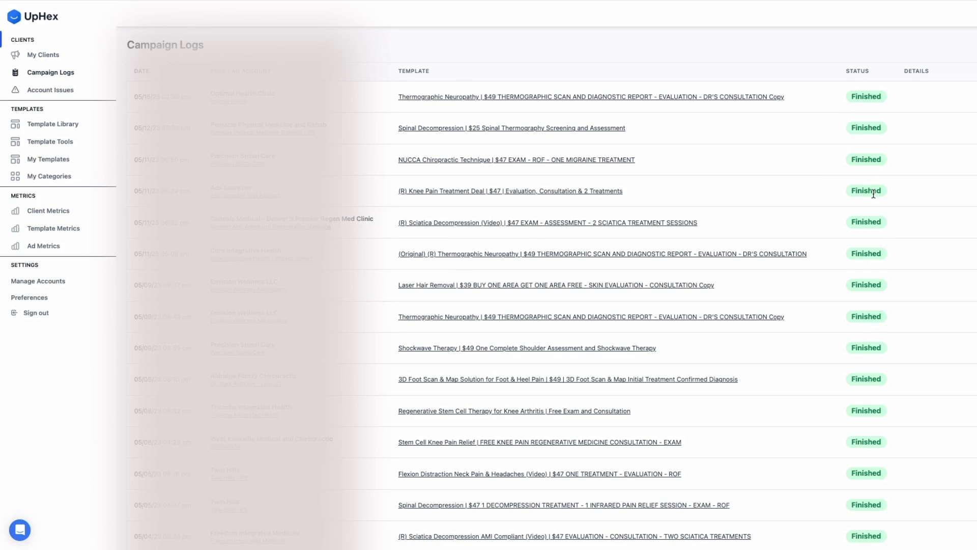
Scroll down through the Campaign Logs table and back up to the top.
{"action": "scroll", "coordinate": [874, 196], "scroll_direction": "down", "scroll_amount": 7}
{"action": "scroll", "coordinate": [875, 195], "scroll_direction": "down", "scroll_amount": 3}
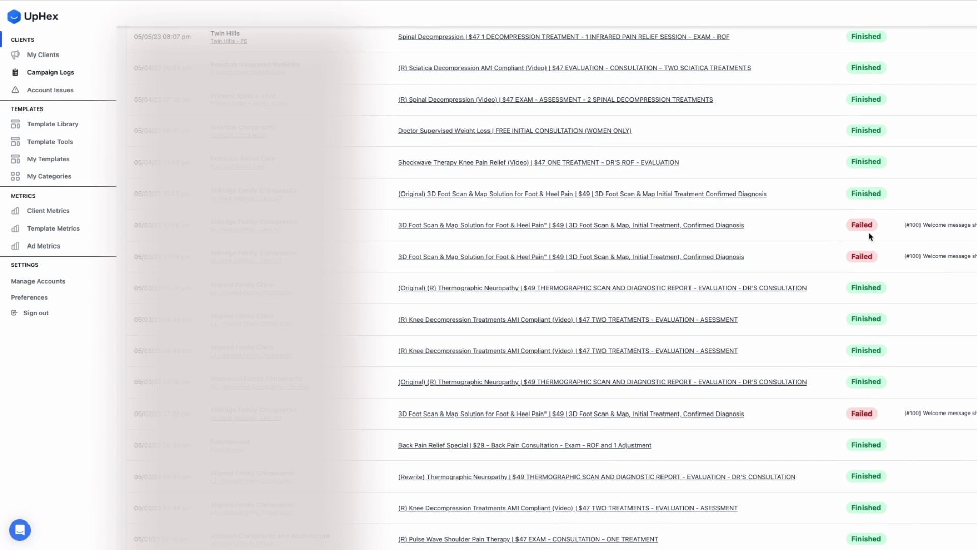
{"action": "scroll", "coordinate": [868, 226], "scroll_direction": "up", "scroll_amount": 1}
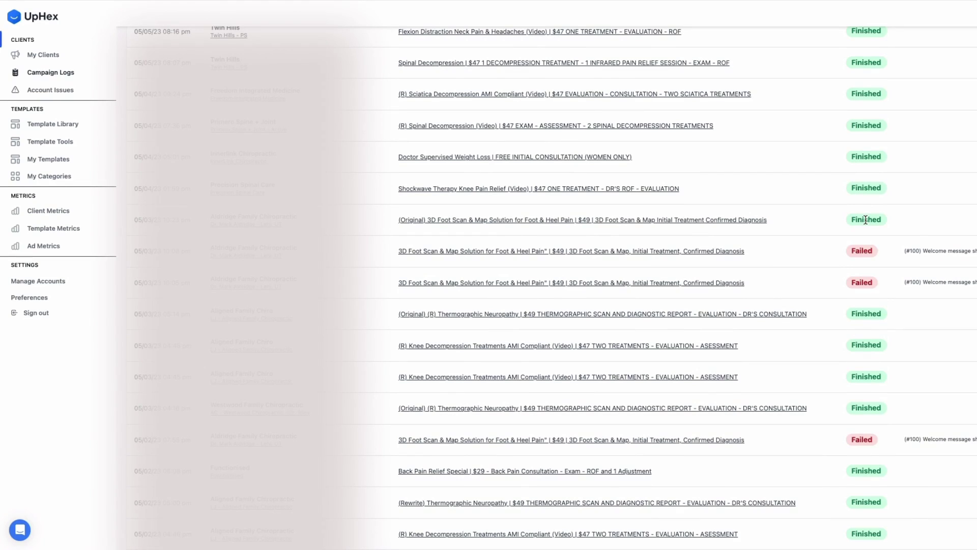
{"action": "scroll", "coordinate": [865, 220], "scroll_direction": "up", "scroll_amount": 9}
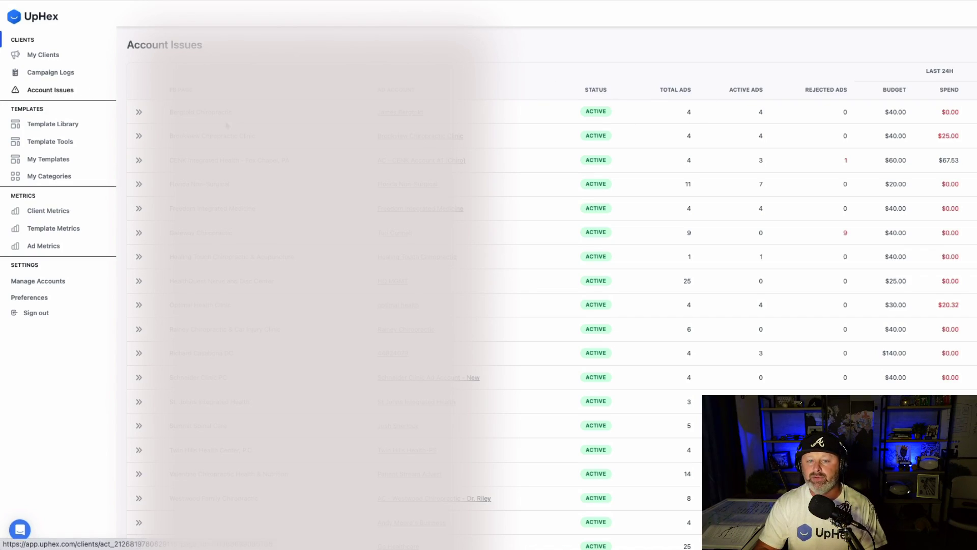
Expand and collapse the first account's issue details, then return to Template Library.
{"action": "left_click", "coordinate": [140, 114]}
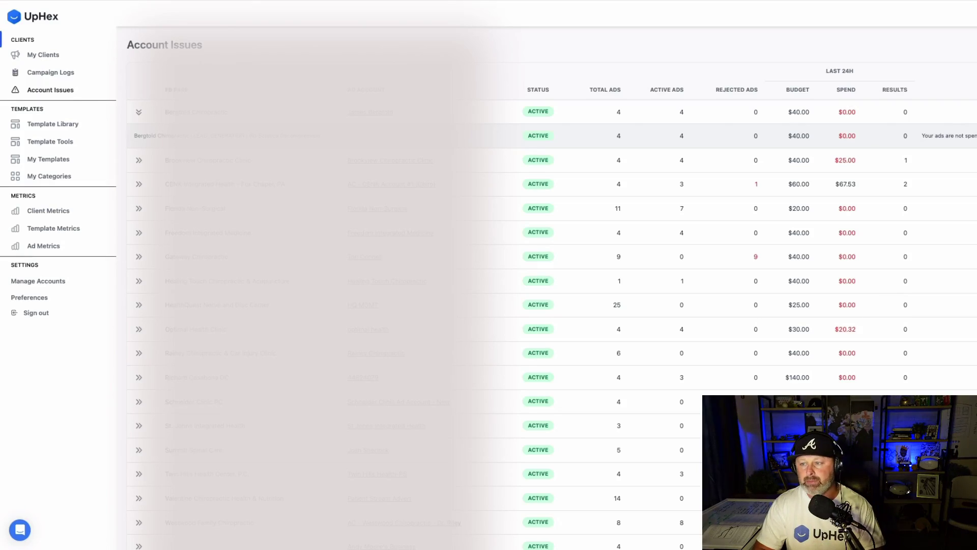
{"action": "left_click", "coordinate": [140, 113]}
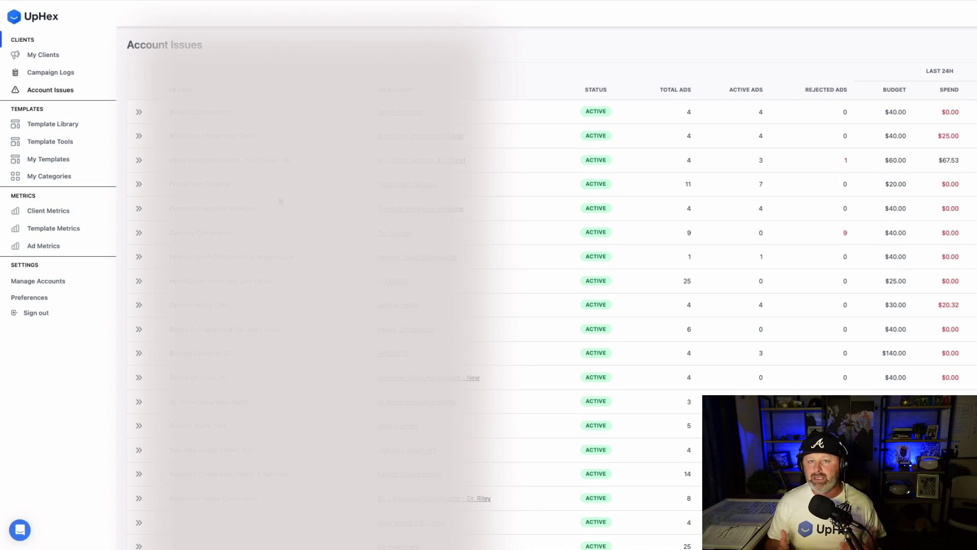
{"action": "scroll", "coordinate": [279, 201], "scroll_direction": "down", "scroll_amount": 2}
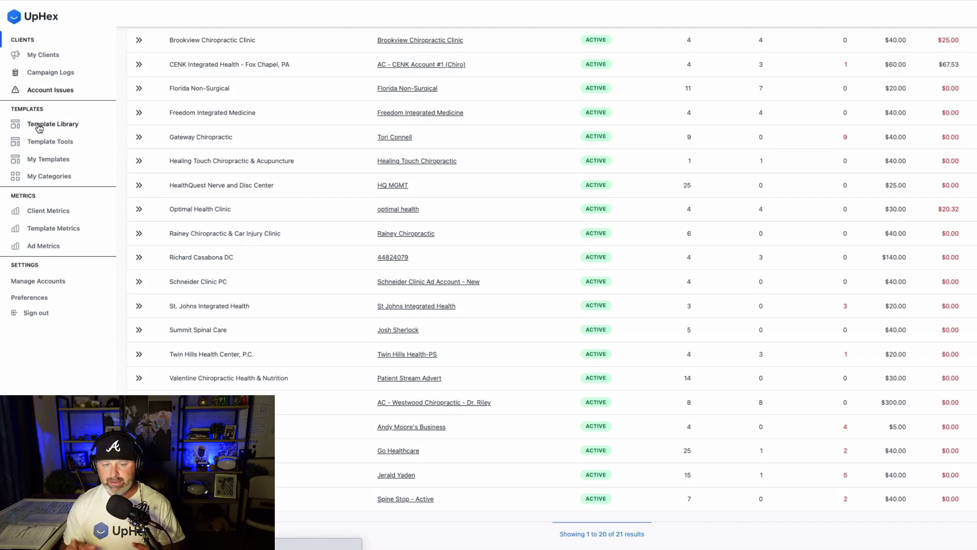
{"action": "left_click", "coordinate": [39, 125]}
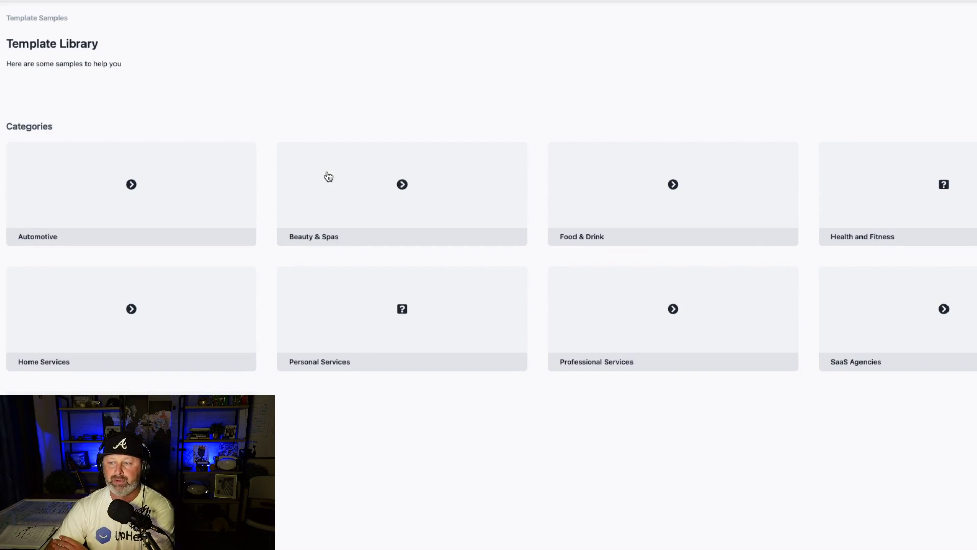
Open the Health and Fitness category and choose its Dental sample templates.
{"action": "left_click", "coordinate": [886, 201]}
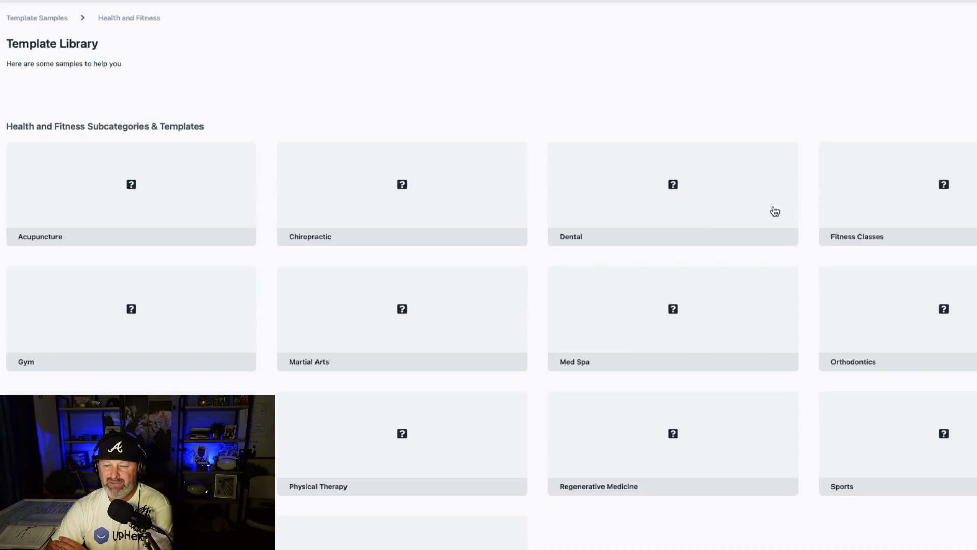
{"action": "scroll", "coordinate": [640, 213], "scroll_direction": "down", "scroll_amount": 1}
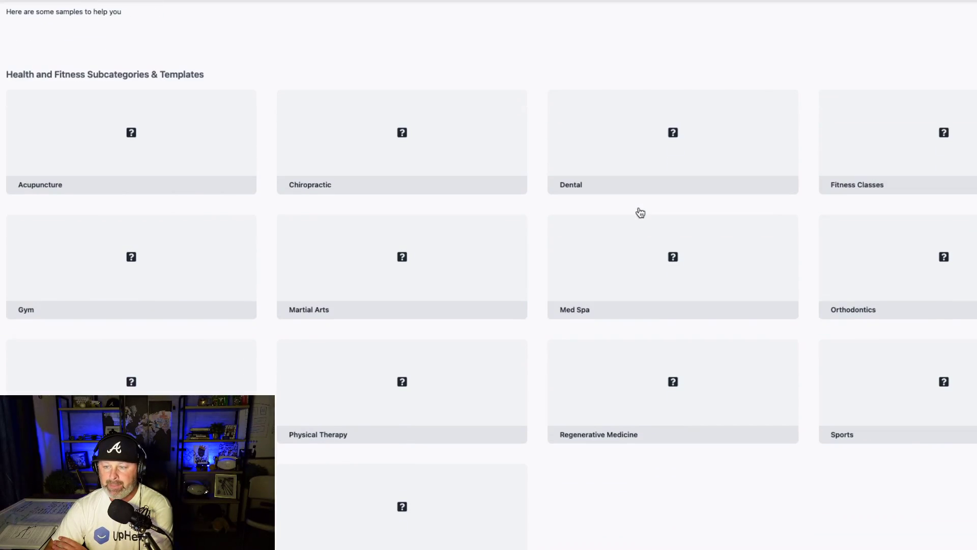
{"action": "left_click", "coordinate": [611, 149]}
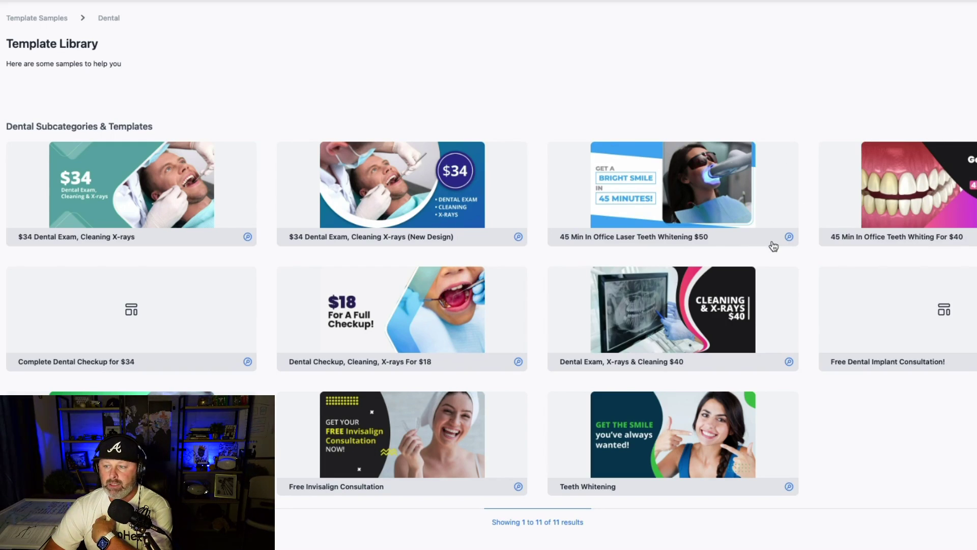
Open the 45 Min In Office Laser Teeth Whitening $50 template details and review them.
{"action": "left_click", "coordinate": [788, 237]}
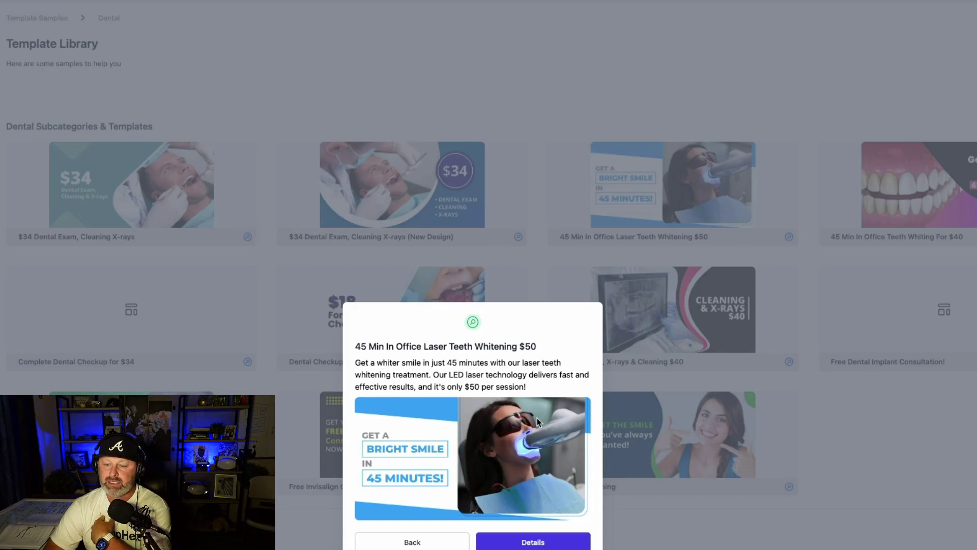
{"action": "left_click", "coordinate": [528, 544]}
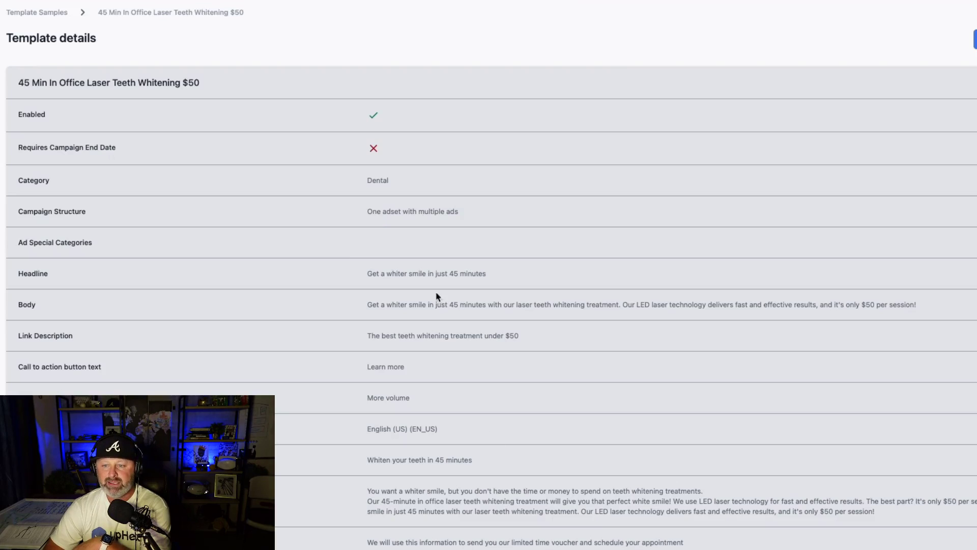
{"action": "scroll", "coordinate": [423, 292], "scroll_direction": "down", "scroll_amount": 1}
{"action": "scroll", "coordinate": [421, 293], "scroll_direction": "down", "scroll_amount": 2}
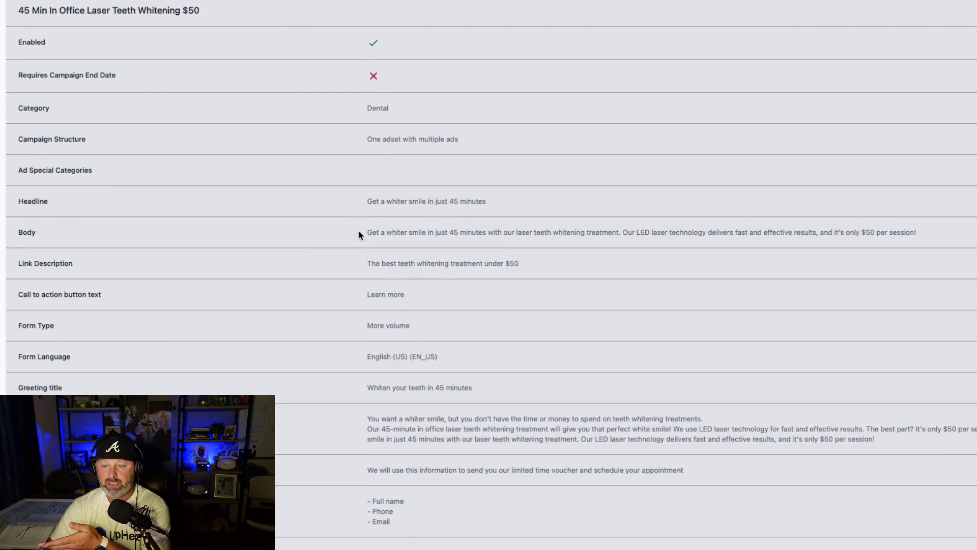
{"action": "scroll", "coordinate": [406, 234], "scroll_direction": "down", "scroll_amount": 8}
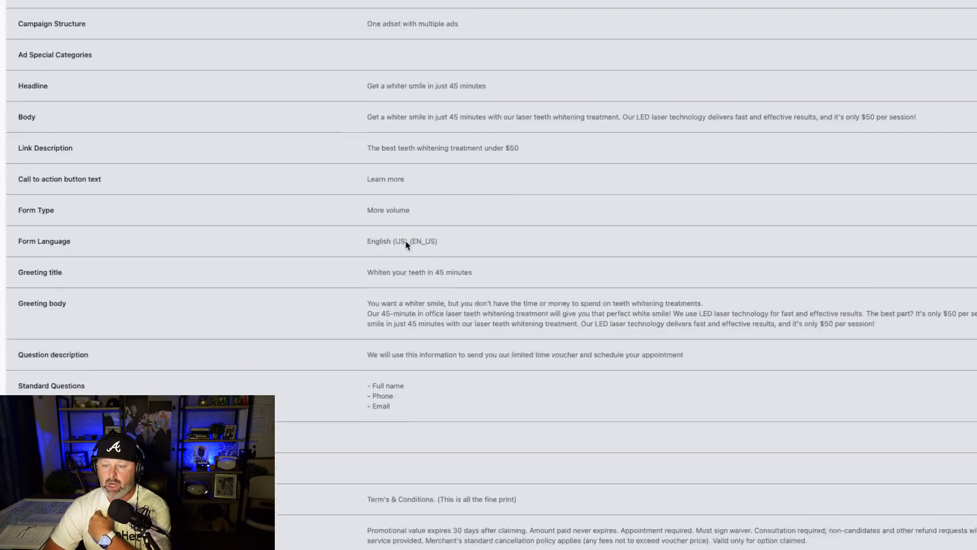
{"action": "scroll", "coordinate": [406, 245], "scroll_direction": "down", "scroll_amount": 10}
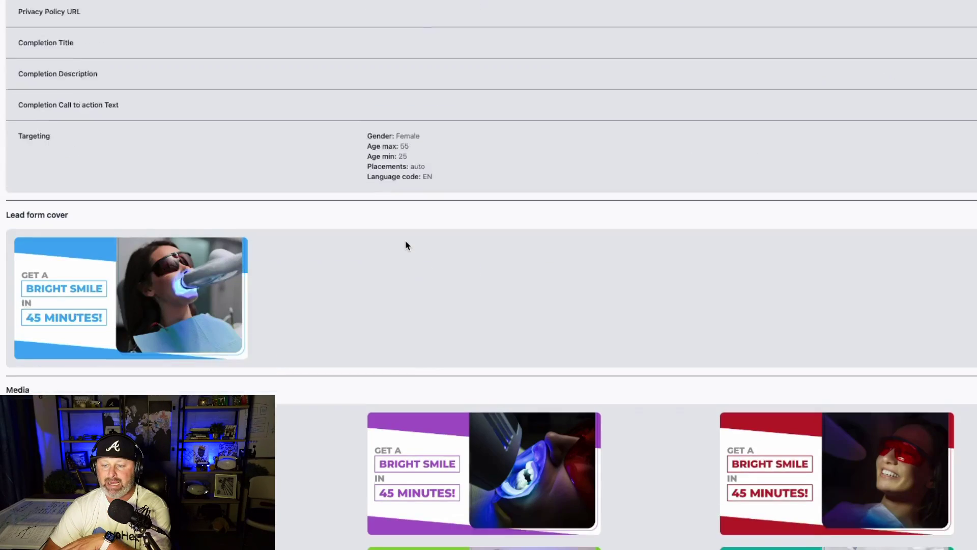
{"action": "scroll", "coordinate": [405, 245], "scroll_direction": "down", "scroll_amount": 4}
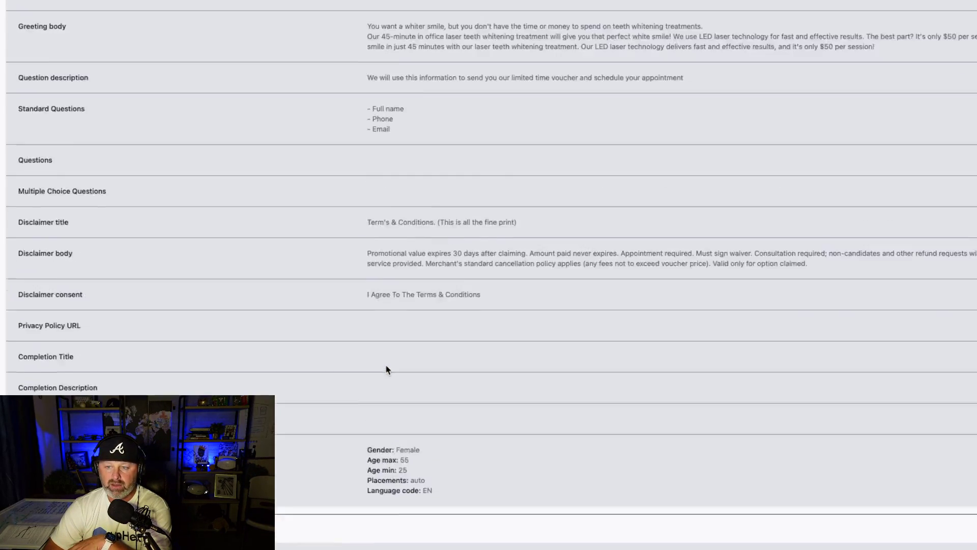
{"action": "scroll", "coordinate": [385, 365], "scroll_direction": "up", "scroll_amount": 6}
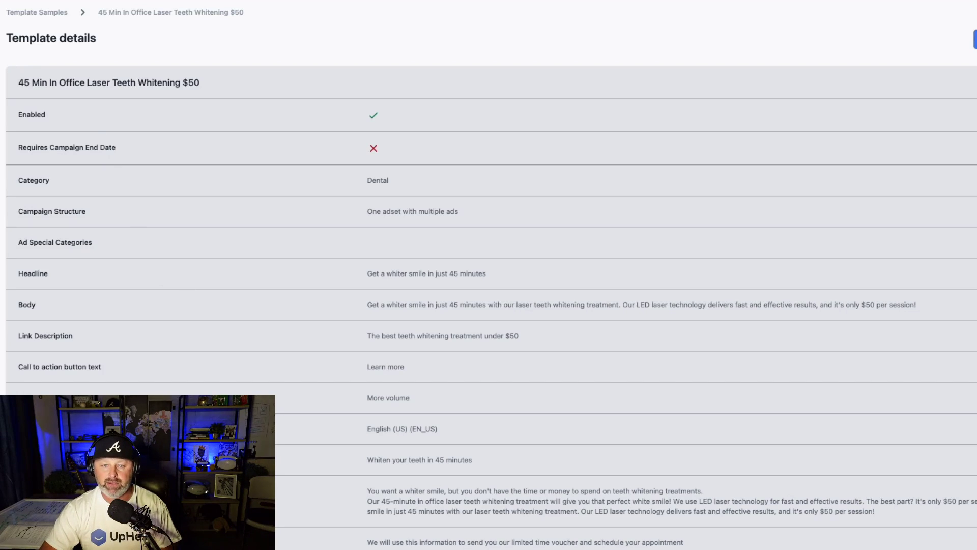
Go back to the library categories, then open Template Tools.
{"action": "key", "text": "alt+Left"}
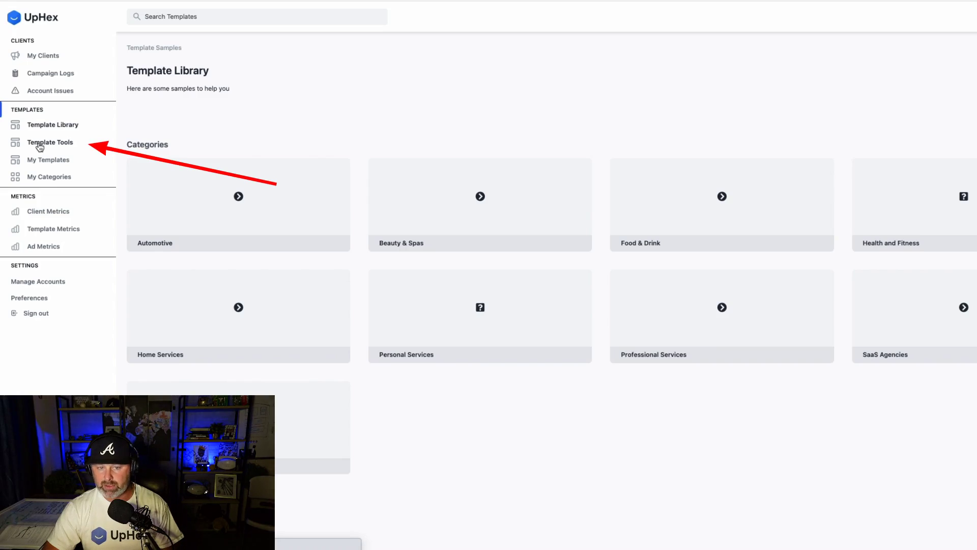
{"action": "left_click", "coordinate": [40, 146]}
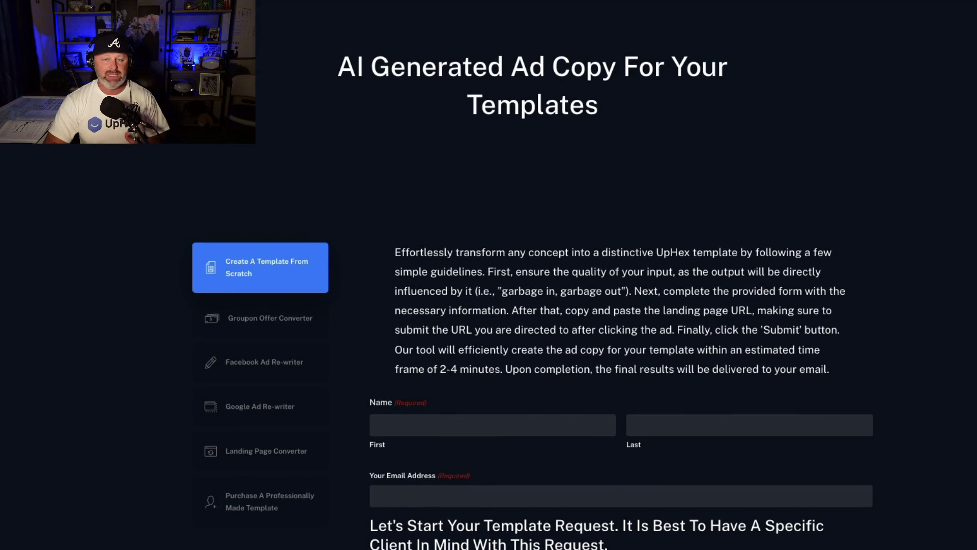
Review the Create A Template From Scratch form, then switch to Groupon Offer Converter.
{"action": "scroll", "coordinate": [473, 250], "scroll_direction": "down", "scroll_amount": 2}
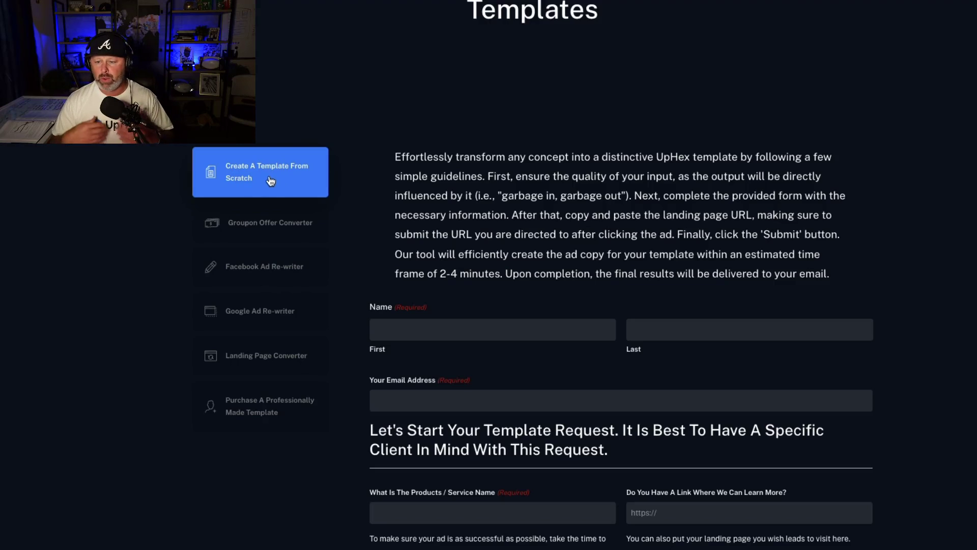
{"action": "scroll", "coordinate": [480, 367], "scroll_direction": "down", "scroll_amount": 2}
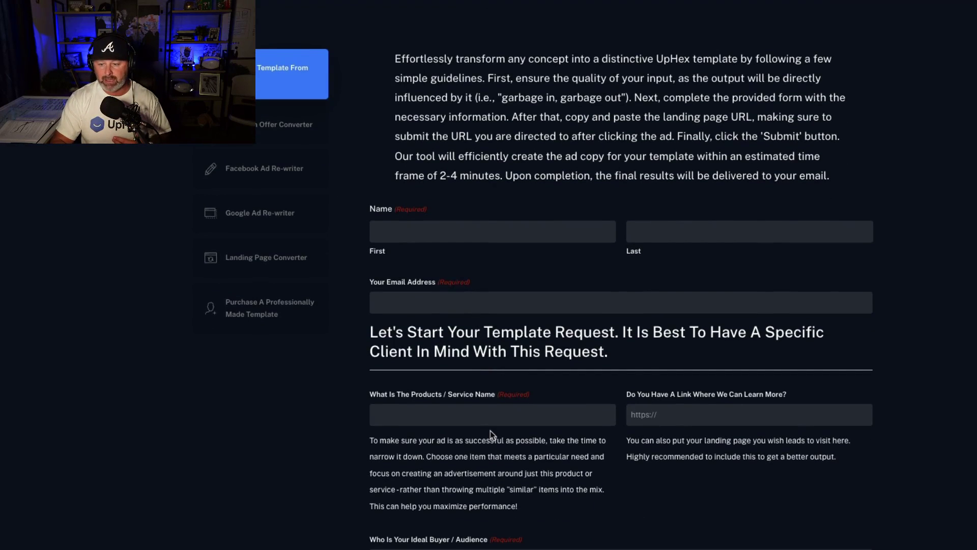
{"action": "scroll", "coordinate": [493, 437], "scroll_direction": "down", "scroll_amount": 2}
{"action": "scroll", "coordinate": [492, 434], "scroll_direction": "up", "scroll_amount": 4}
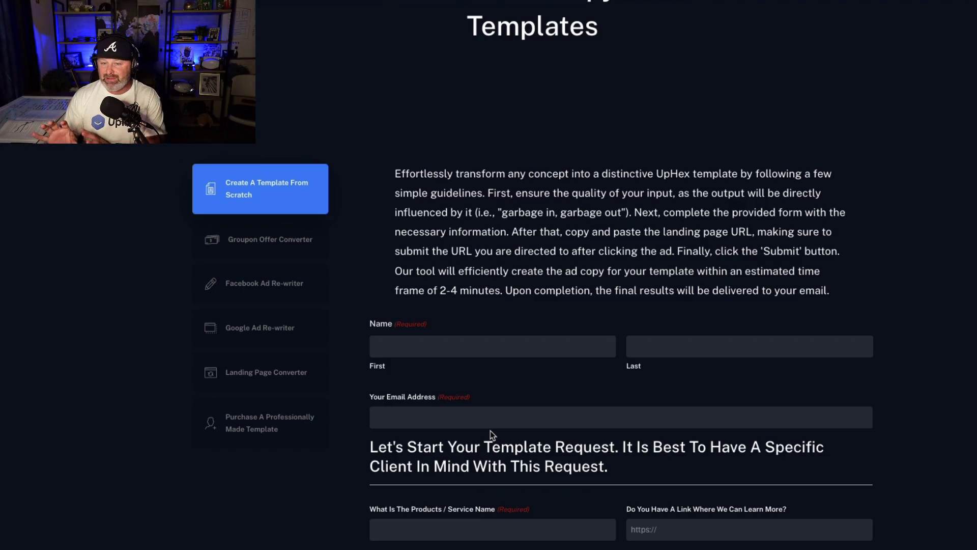
{"action": "left_click", "coordinate": [275, 243]}
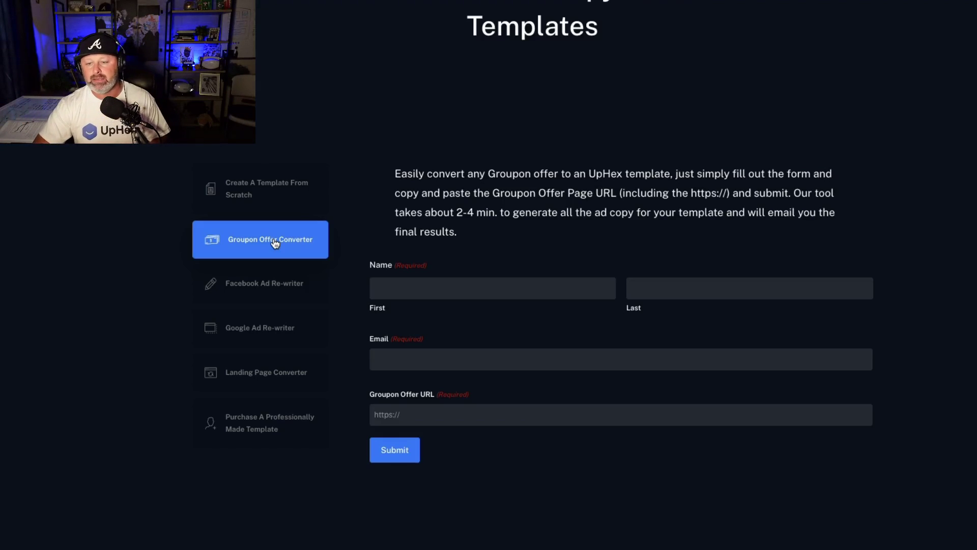
Switch to the Facebook Ad Re-writer form and view its headline and description fields.
{"action": "left_click", "coordinate": [263, 293]}
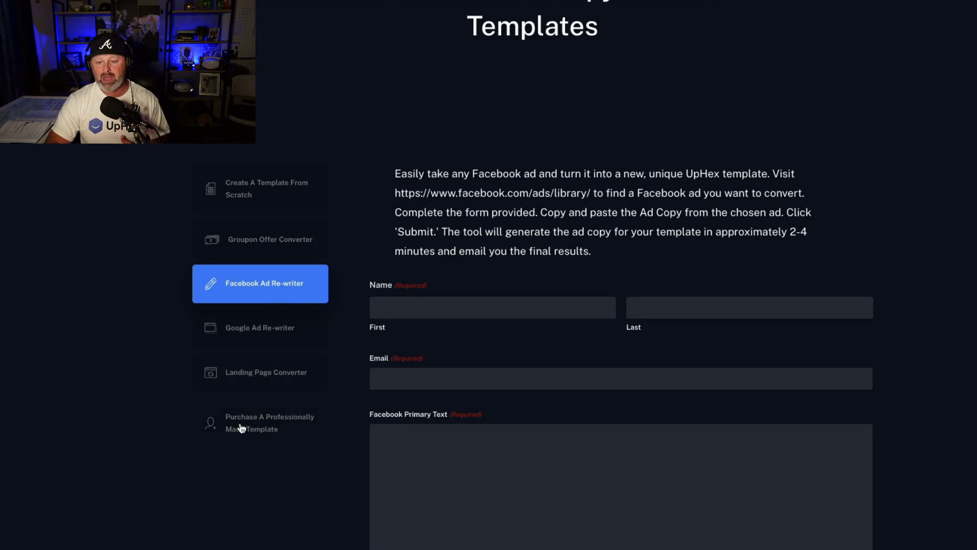
{"action": "scroll", "coordinate": [264, 424], "scroll_direction": "down", "scroll_amount": 1}
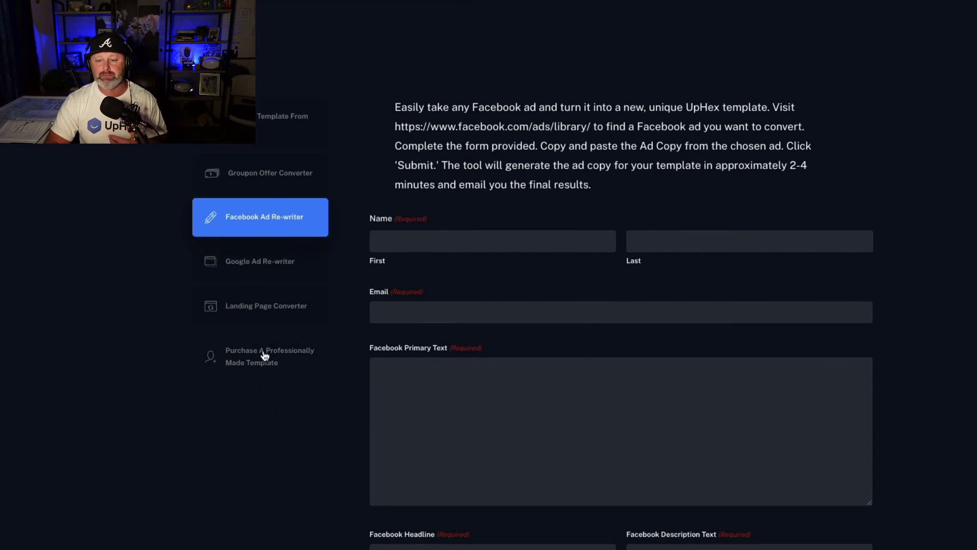
{"action": "scroll", "coordinate": [262, 355], "scroll_direction": "down", "scroll_amount": 1}
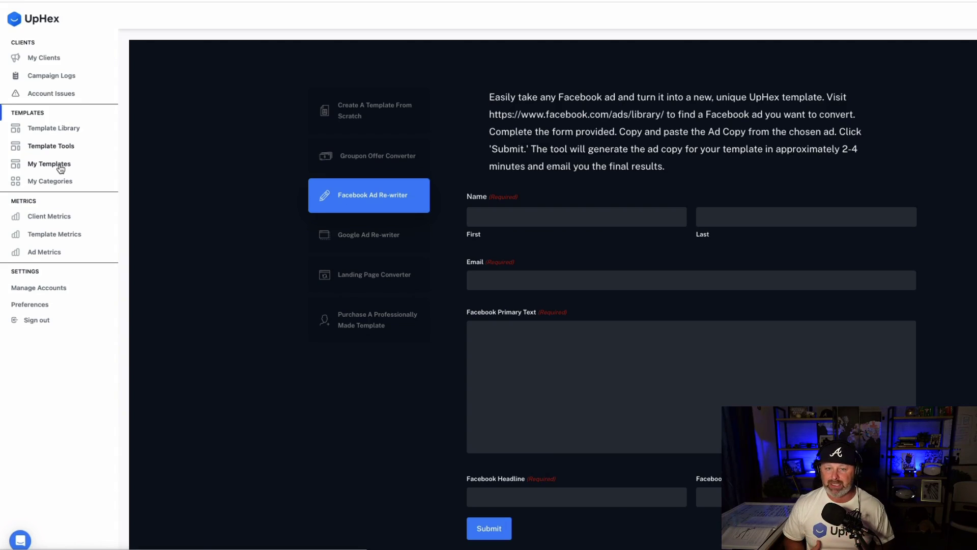
Open the agency's UpHex templates inside HighLevel.
{"action": "left_click", "coordinate": [60, 169]}
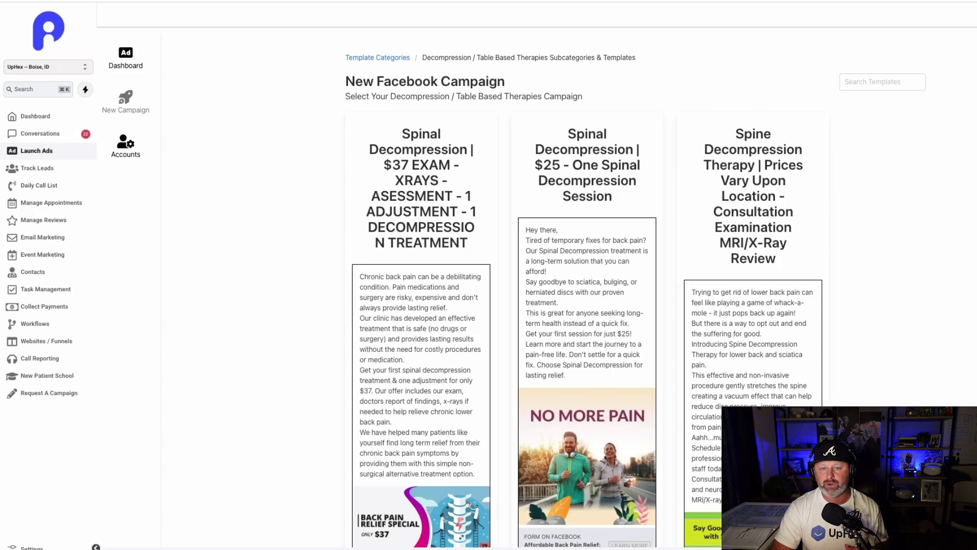
Return to the template categories and open My Categories to list categories with their subcategories.
{"action": "left_click", "coordinate": [389, 58]}
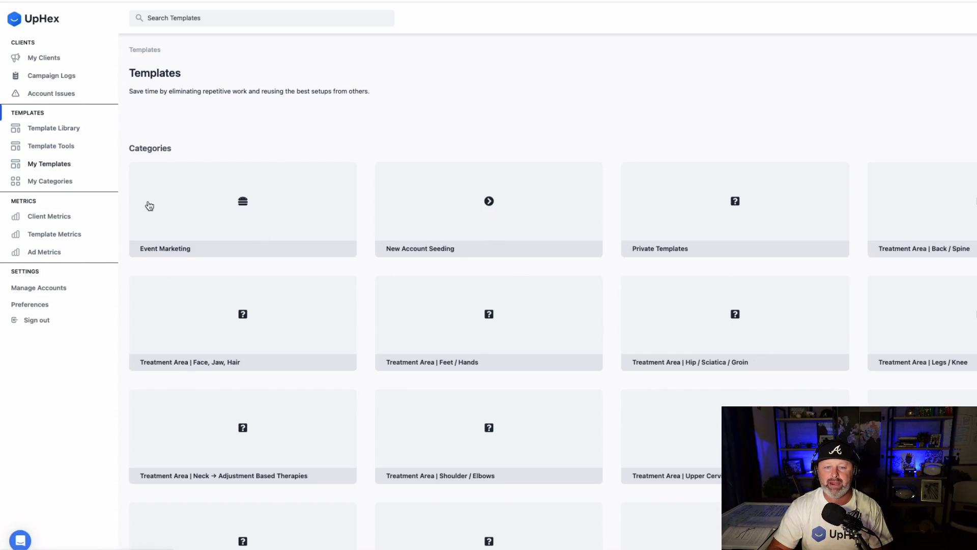
{"action": "left_click", "coordinate": [55, 184]}
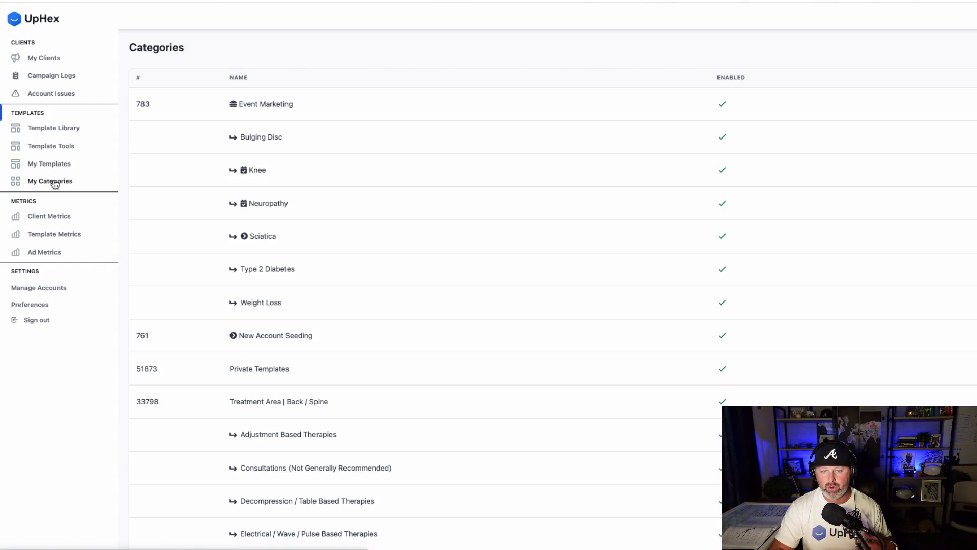
Open Client Metrics and apply a date range starting 05/08/2022.
{"action": "left_click", "coordinate": [43, 219]}
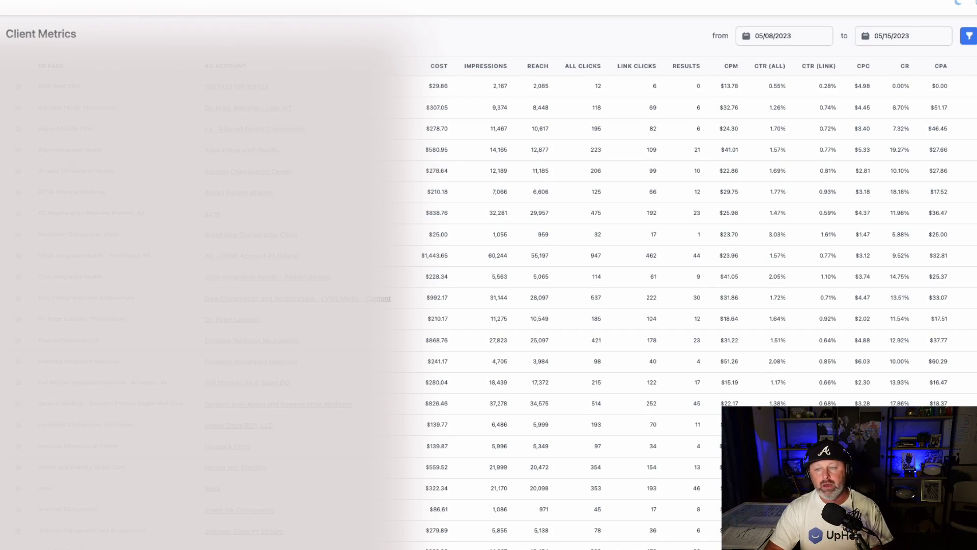
{"action": "left_click", "coordinate": [799, 37]}
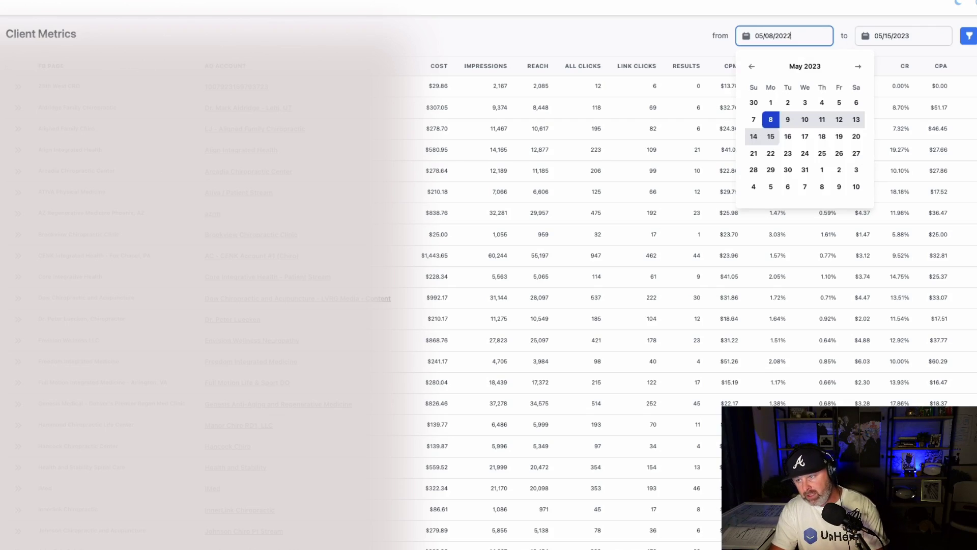
{"action": "left_click", "coordinate": [969, 35]}
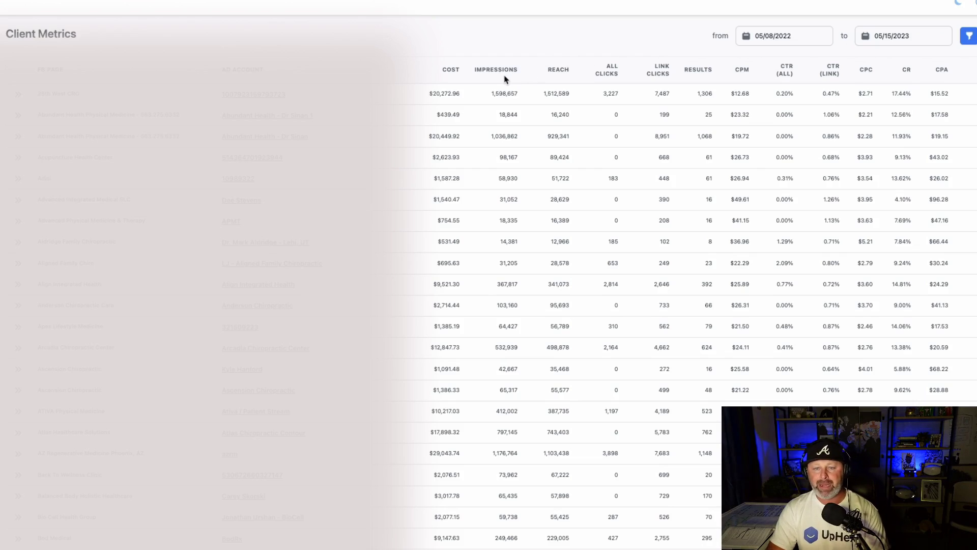
Sort clients by cost, highest first, and scroll through the results.
{"action": "left_click", "coordinate": [451, 73]}
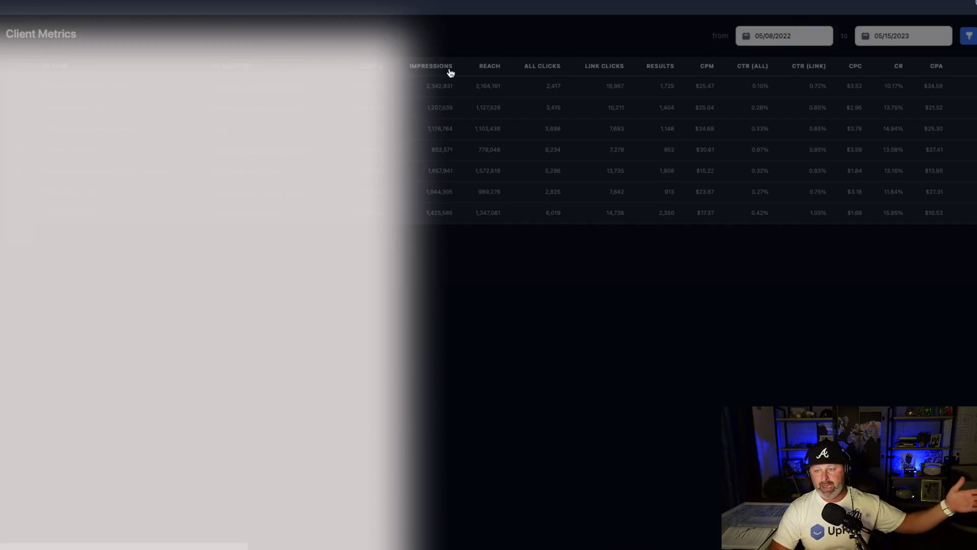
{"action": "left_click", "coordinate": [451, 72]}
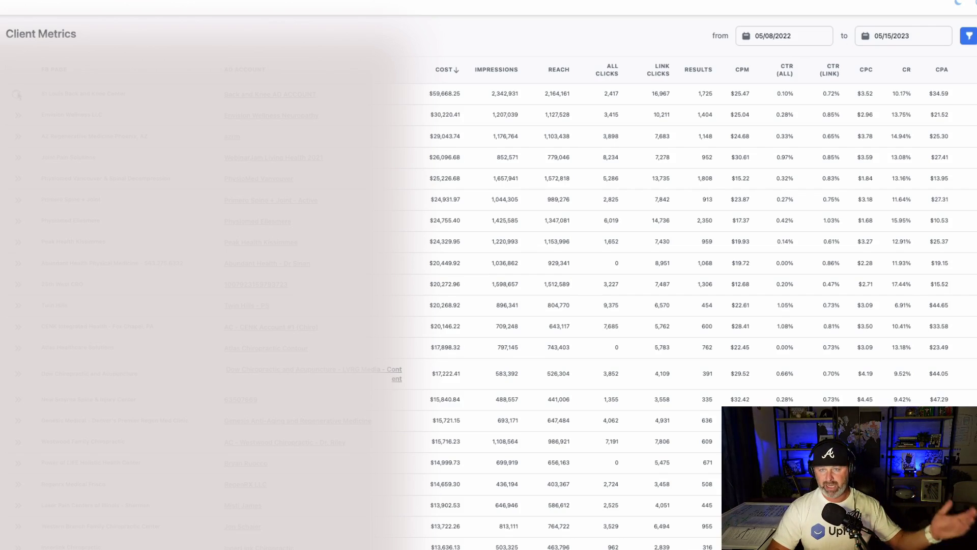
{"action": "scroll", "coordinate": [166, 164], "scroll_direction": "down", "scroll_amount": 3}
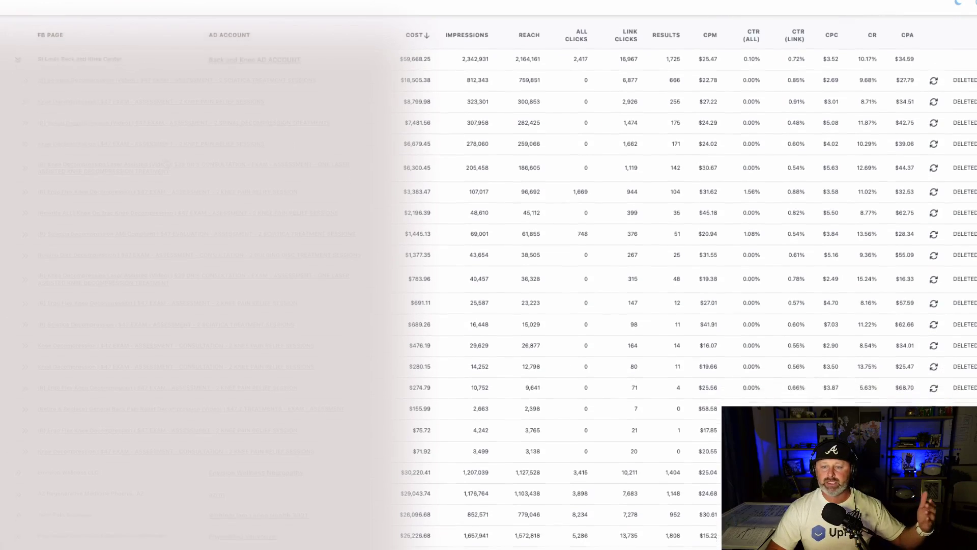
{"action": "scroll", "coordinate": [165, 162], "scroll_direction": "down", "scroll_amount": 2}
{"action": "scroll", "coordinate": [166, 162], "scroll_direction": "up", "scroll_amount": 5}
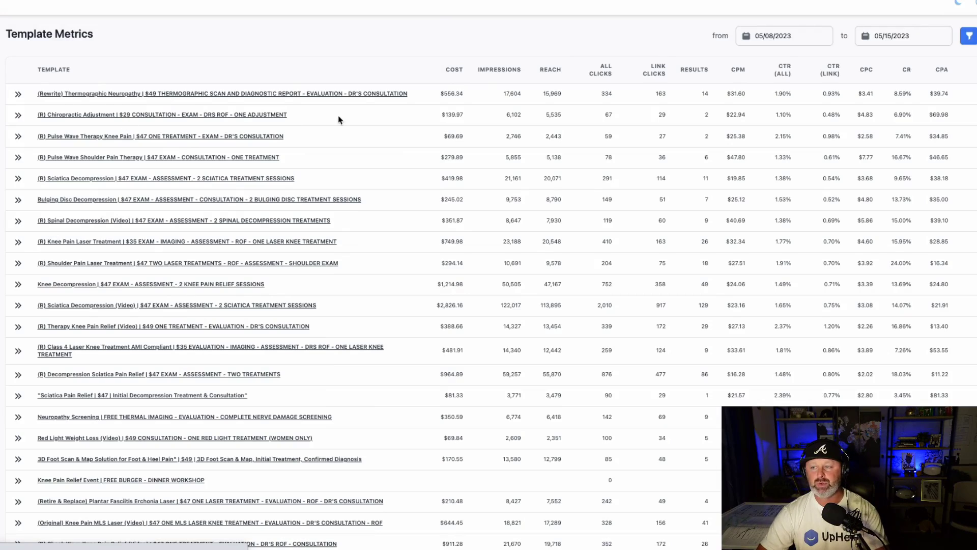
Change the Template Metrics start year to 2022 and apply the 05/08/2022–05/15/2023 range.
{"action": "left_click", "coordinate": [797, 31]}
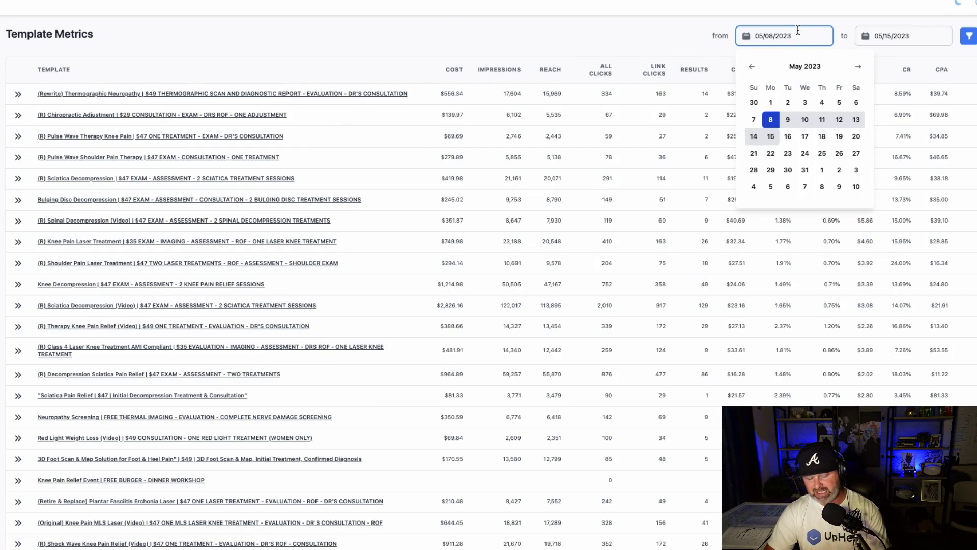
{"action": "key", "text": "BackSpace"}
{"action": "type", "text": "2"}
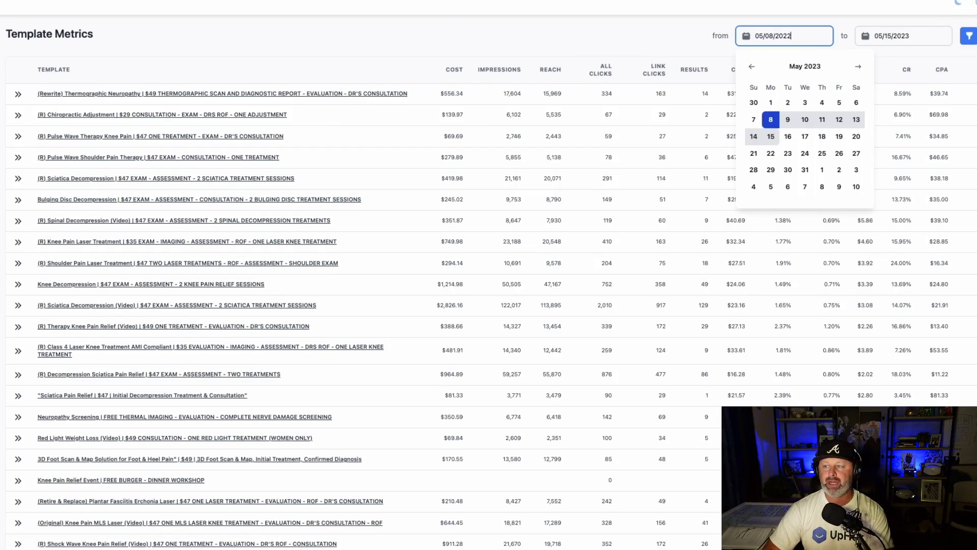
{"action": "left_click", "coordinate": [971, 37]}
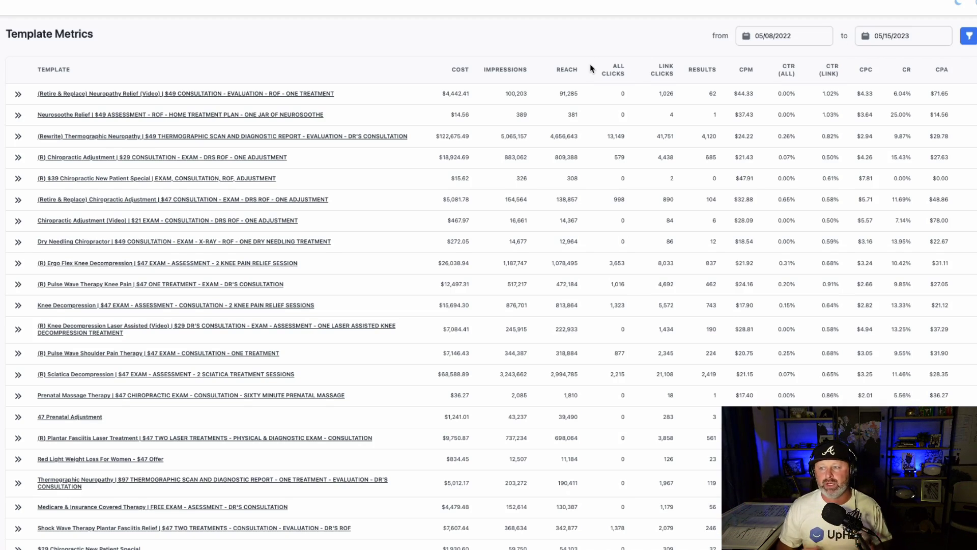
Sort templates by cost descending and expand the top template to browse its clinics.
{"action": "left_click", "coordinate": [460, 69]}
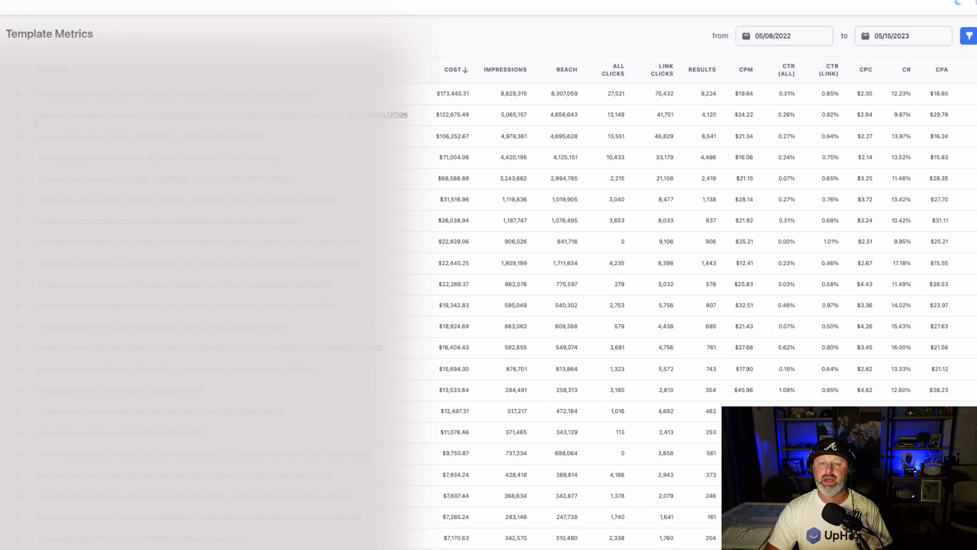
{"action": "left_click", "coordinate": [17, 95]}
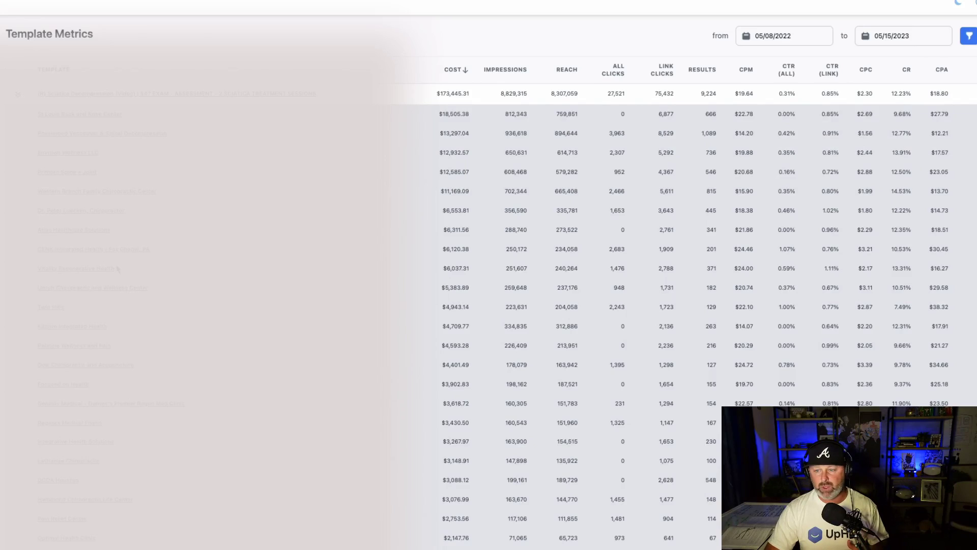
{"action": "scroll", "coordinate": [117, 268], "scroll_direction": "down", "scroll_amount": 6}
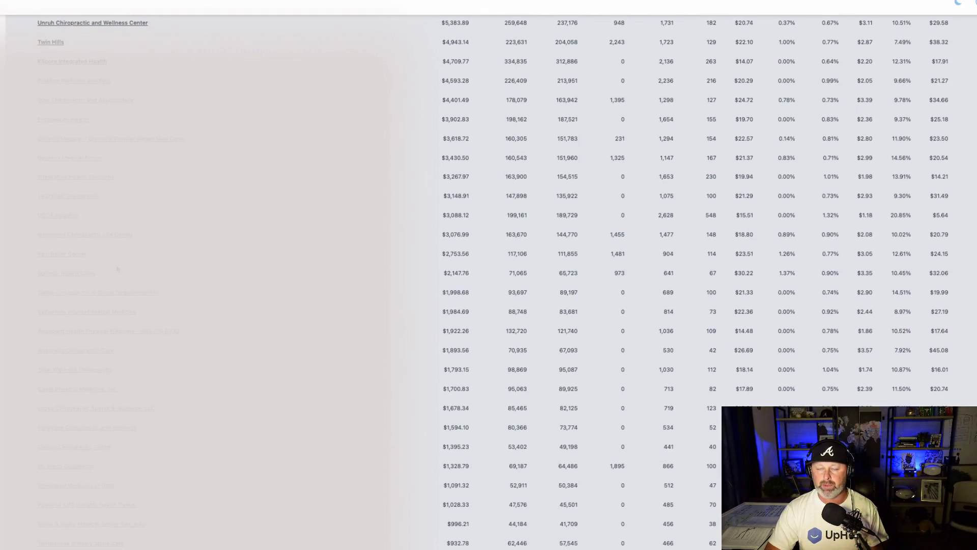
{"action": "scroll", "coordinate": [117, 268], "scroll_direction": "down", "scroll_amount": 2}
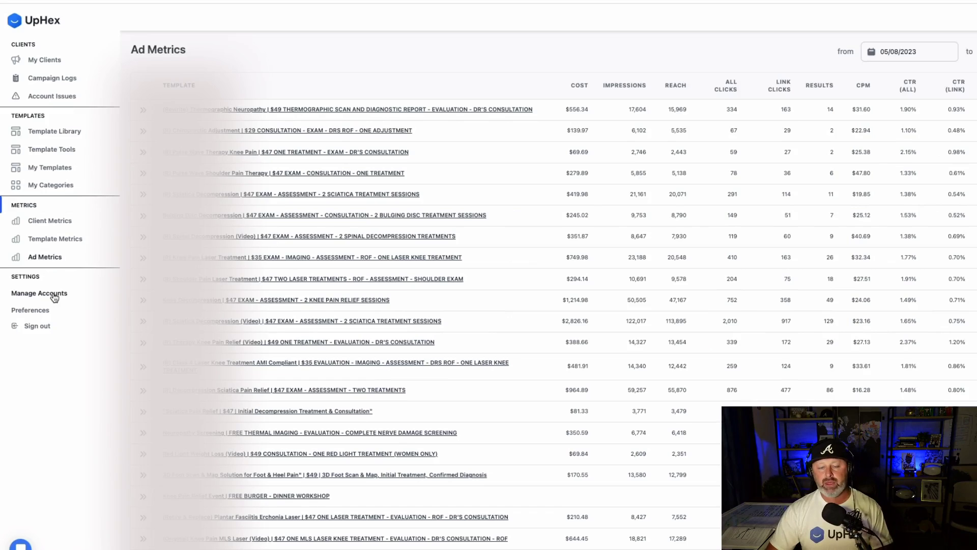
Open Manage Accounts to review which ad accounts are connected.
{"action": "left_click", "coordinate": [55, 293]}
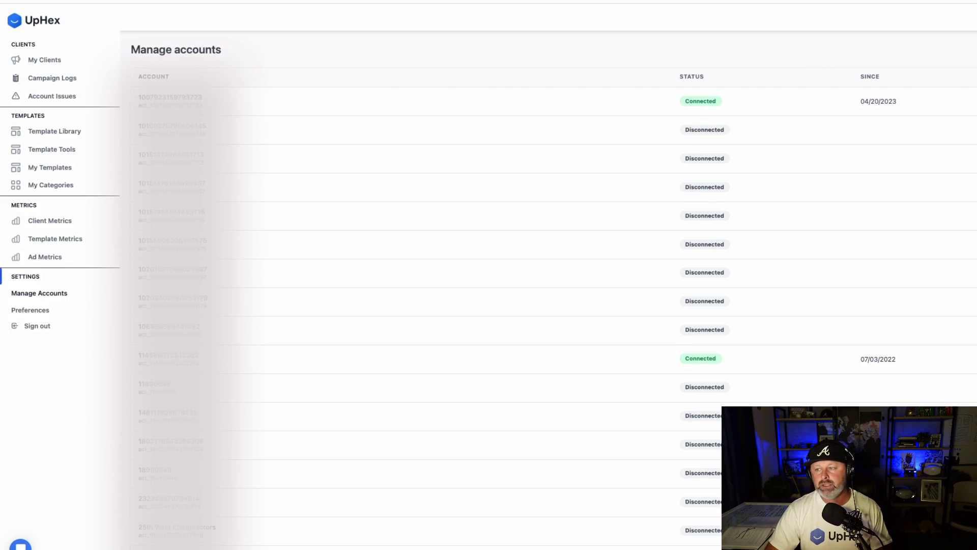
{"action": "left_click", "coordinate": [32, 311]}
{"action": "left_click", "coordinate": [624, 280]}
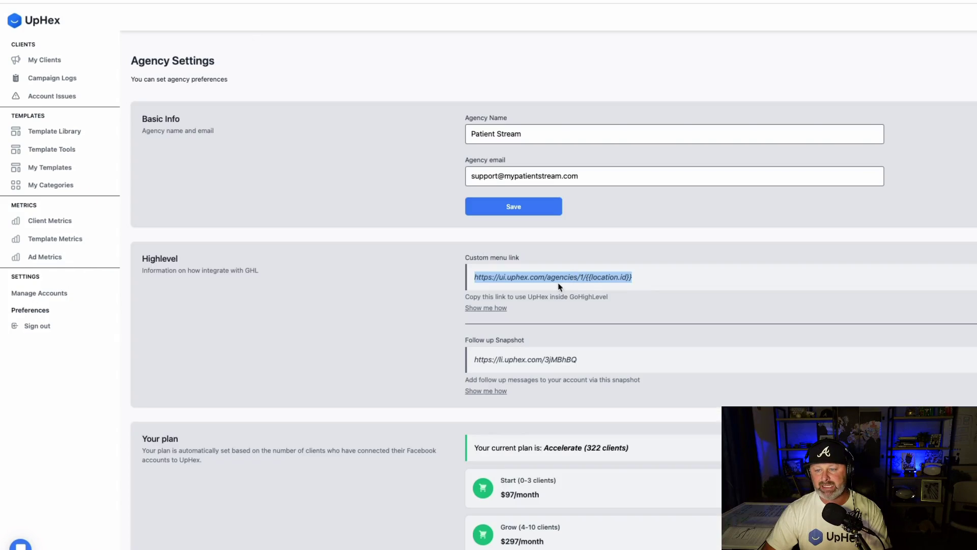